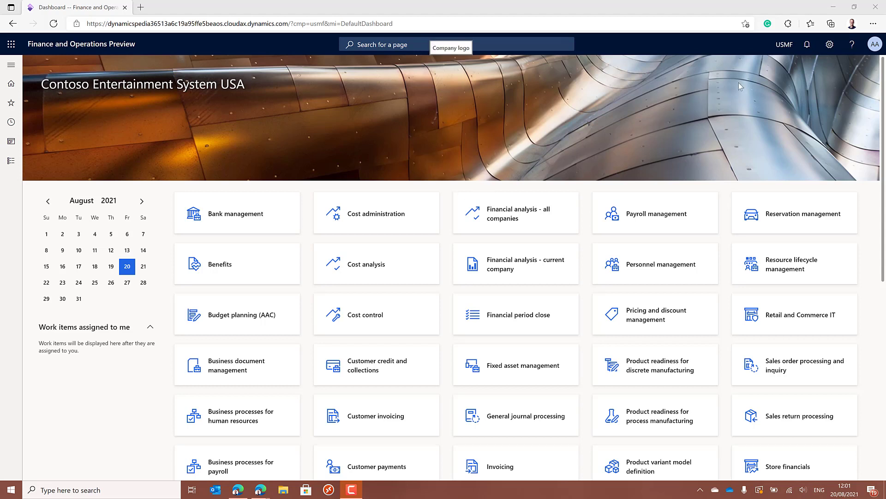
- Show the Workflow page of User options, with the enabled all-scope delegation from 8/15/2021 to 8/27/2021
{"action": "left_click", "coordinate": [829, 45]}
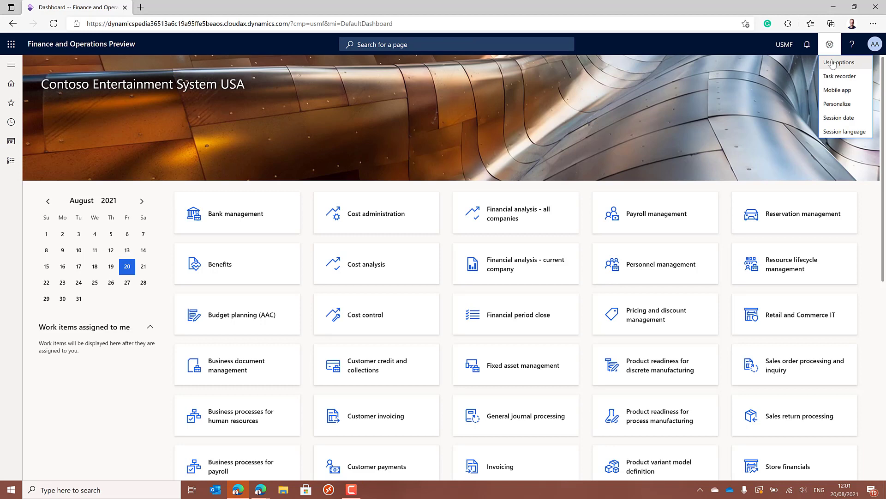
{"action": "left_click", "coordinate": [834, 65]}
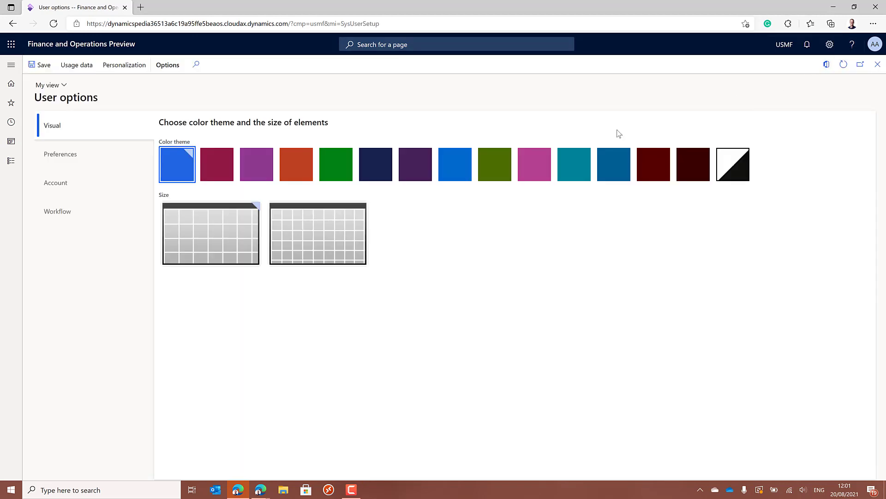
{"action": "left_click", "coordinate": [72, 213]}
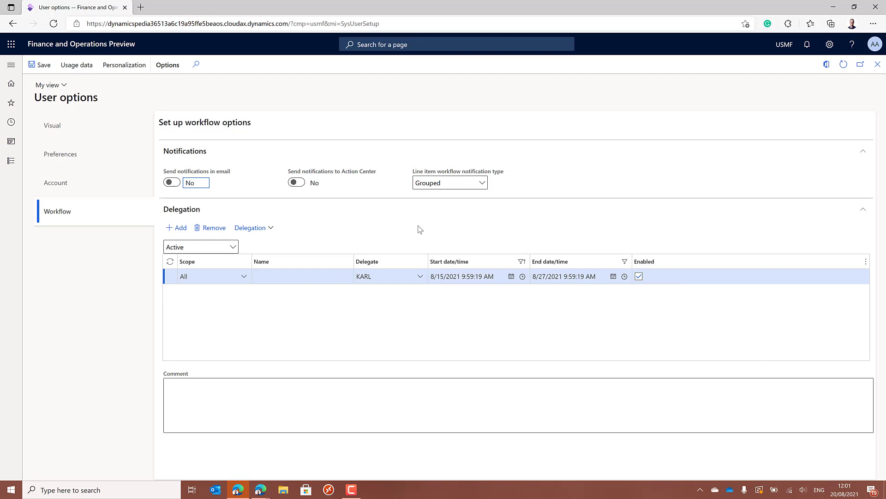
- Close User options and open Workflow history from Common > Inquiries > Workflow
{"action": "left_click", "coordinate": [879, 64]}
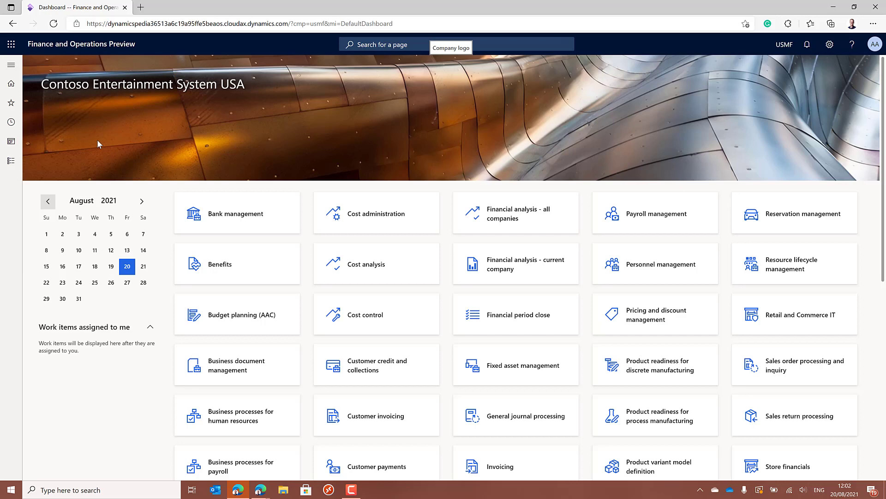
{"action": "left_click", "coordinate": [6, 162]}
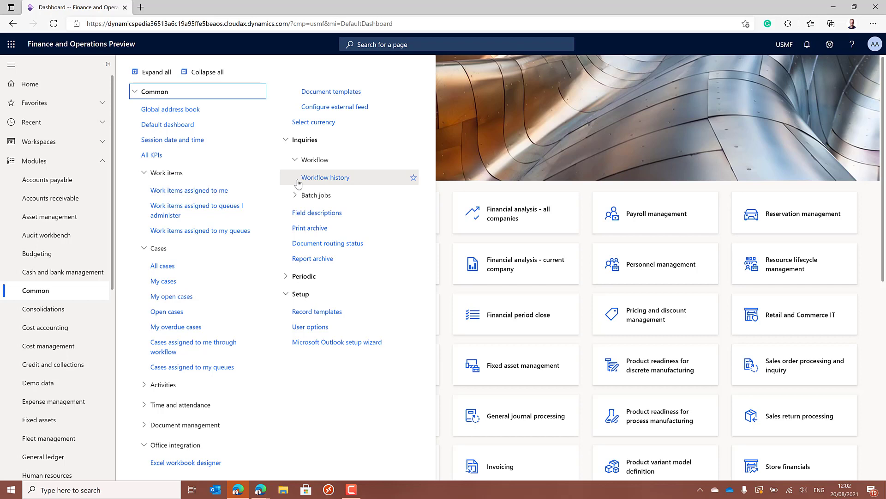
{"action": "left_click", "coordinate": [323, 177]}
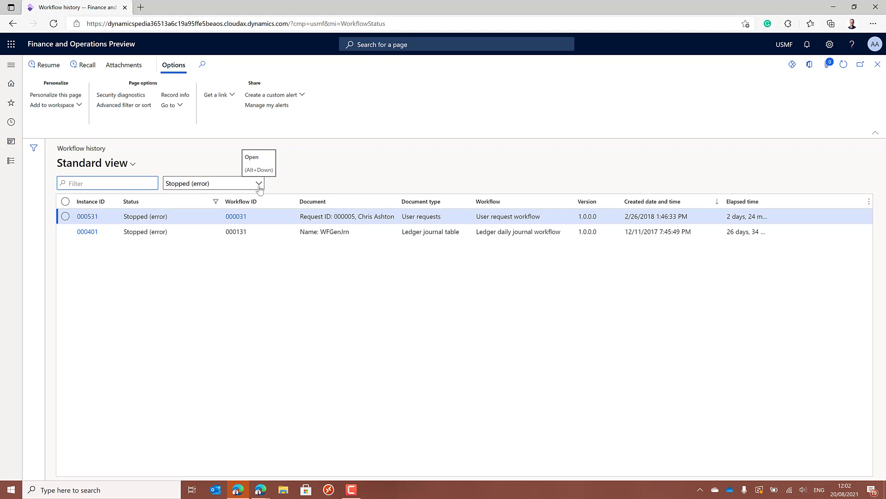
- Set the Workflow history Status filter to Pending
{"action": "left_click", "coordinate": [259, 184]}
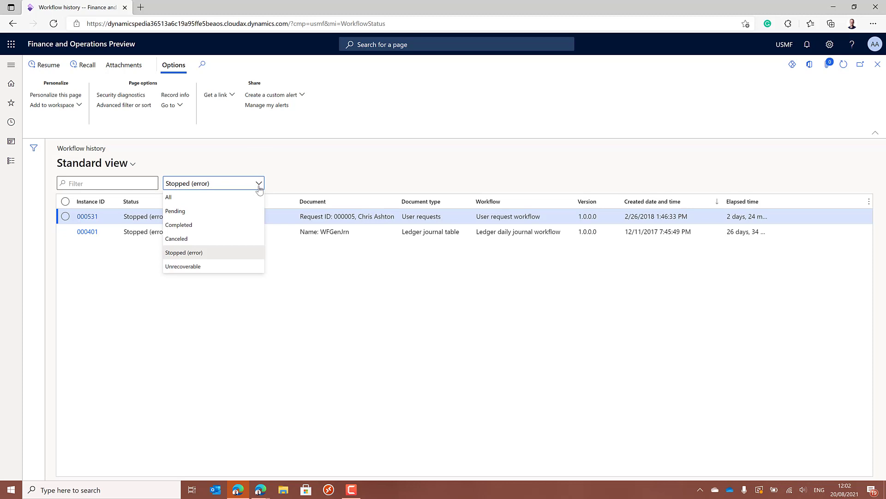
{"action": "left_click", "coordinate": [248, 216]}
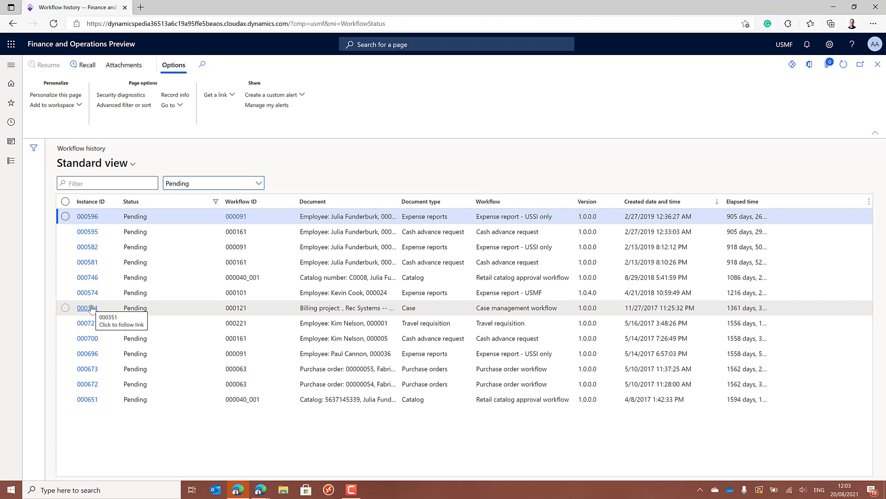
- Open instance 000351 and view form information for its work item's Name column
{"action": "left_click", "coordinate": [92, 307]}
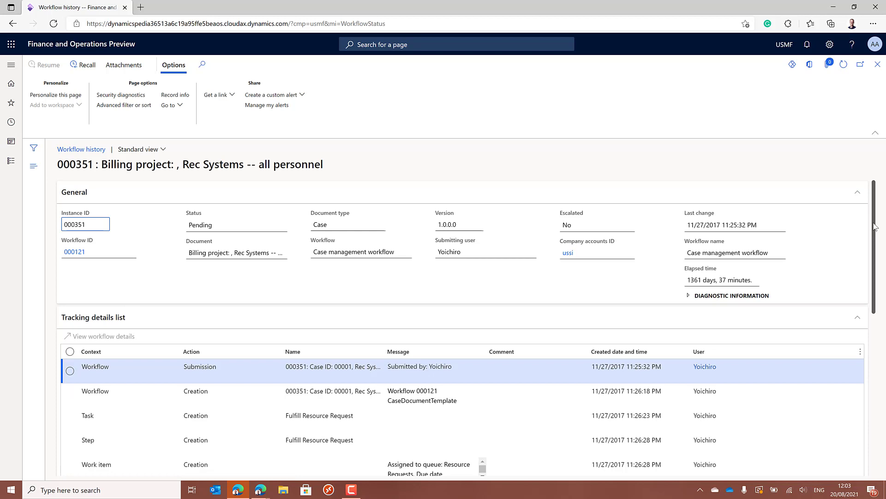
{"action": "left_click_drag", "start_coordinate": [875, 226], "coordinate": [885, 386]}
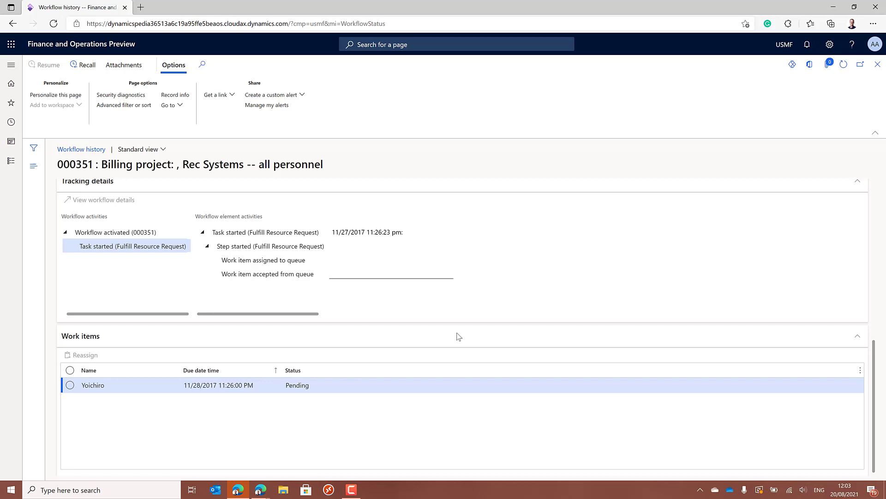
{"action": "right_click", "coordinate": [159, 391]}
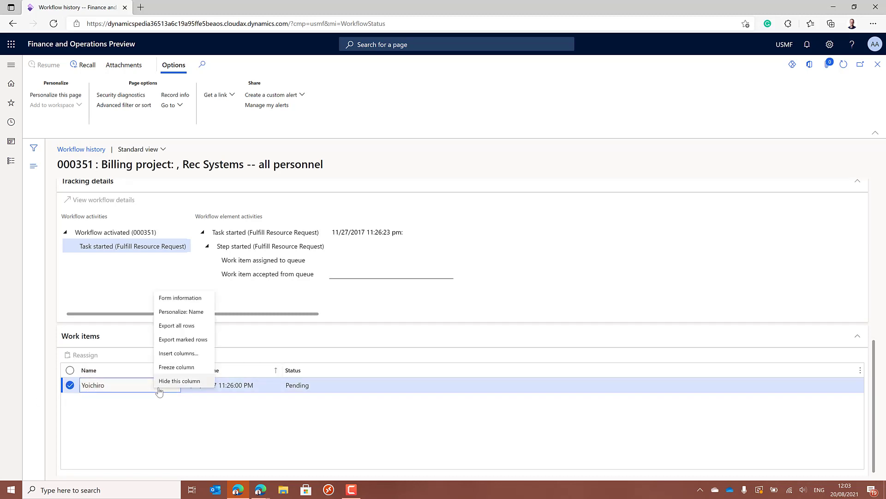
{"action": "right_click", "coordinate": [124, 374]}
{"action": "left_click", "coordinate": [154, 382]}
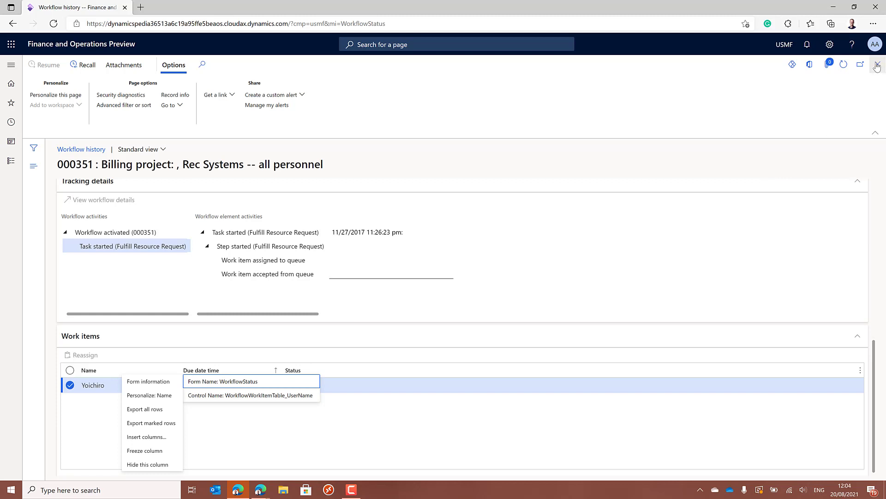
{"action": "left_click", "coordinate": [868, 80]}
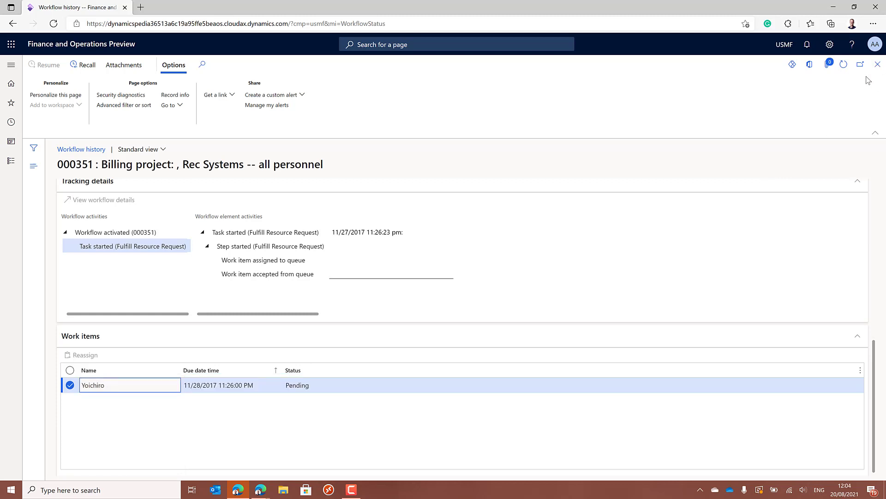
- Close instance 000351 and open Advanced filter or sort on the pending list
{"action": "left_click", "coordinate": [868, 80]}
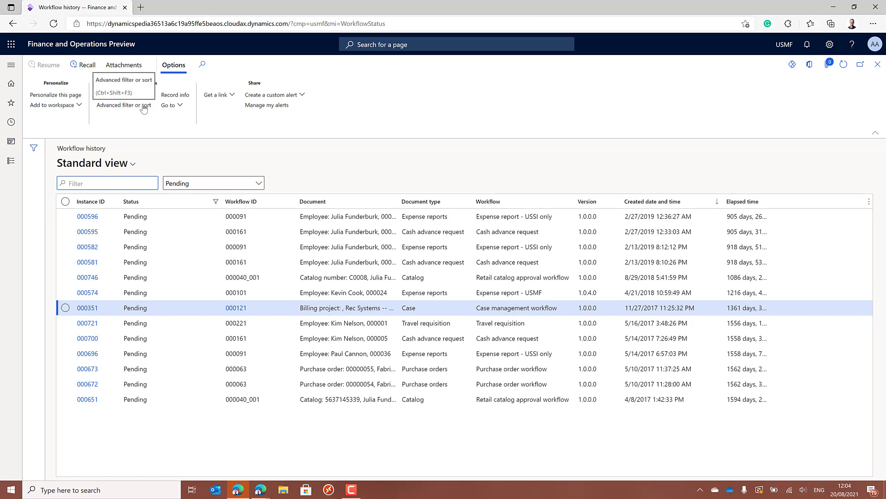
{"action": "left_click", "coordinate": [143, 109]}
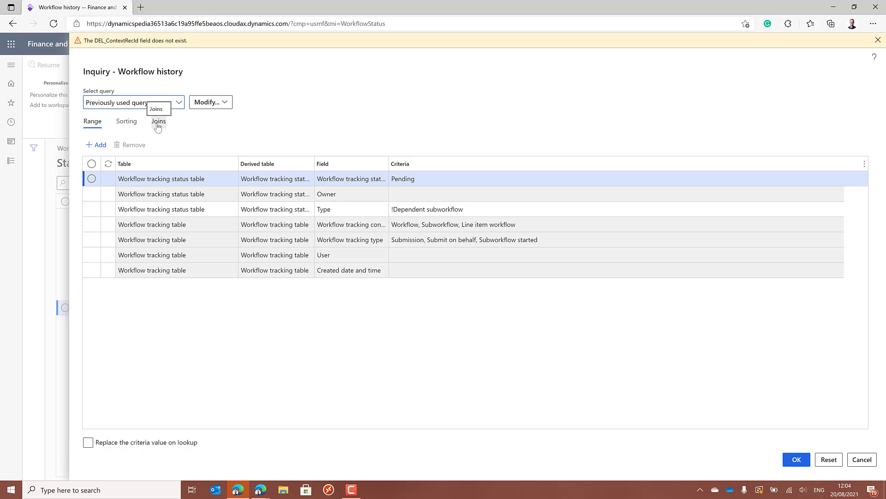
- Join Work items (Correlation ID, WorkflowWorkItemTable) under the Workflow tracking status table
{"action": "left_click", "coordinate": [159, 123]}
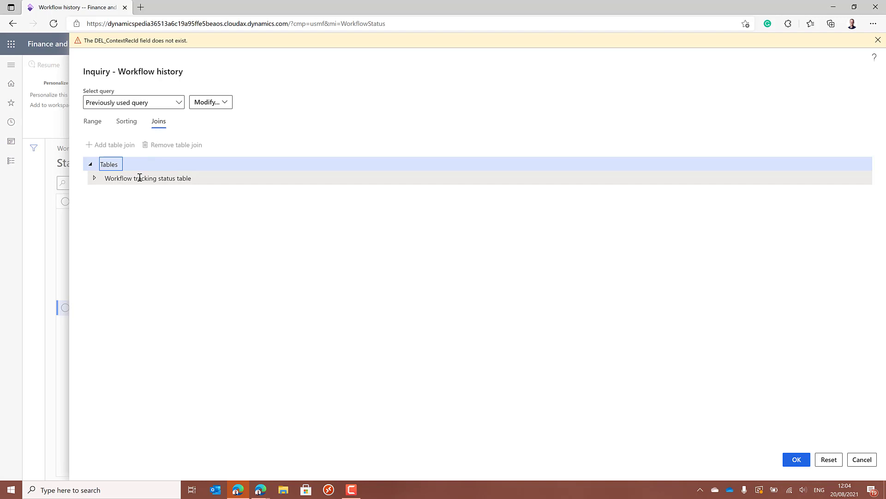
{"action": "left_click", "coordinate": [123, 183]}
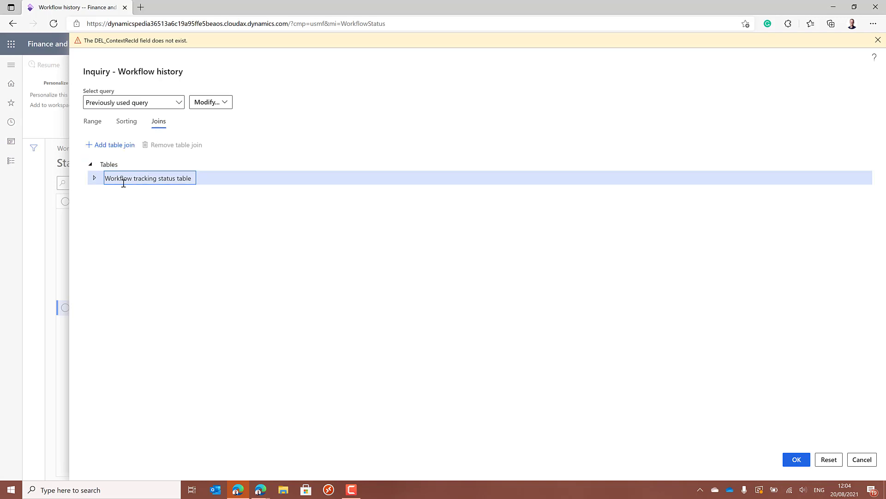
{"action": "left_click", "coordinate": [112, 146]}
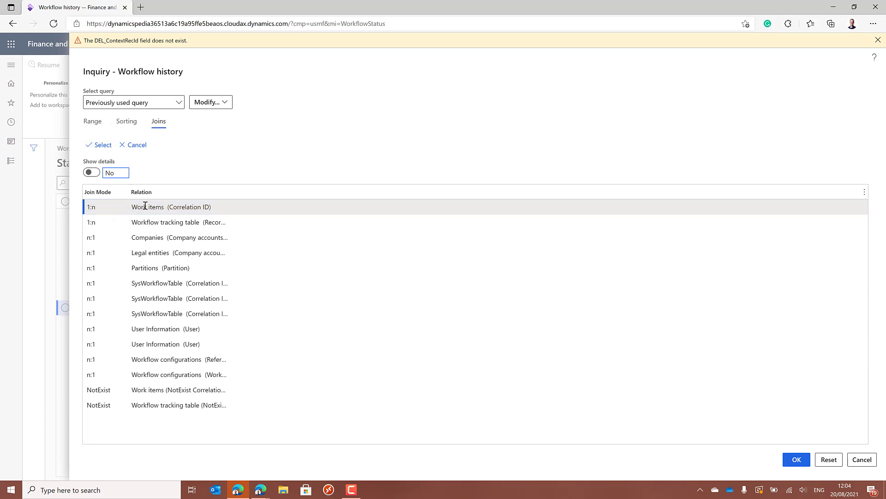
{"action": "left_click", "coordinate": [168, 207]}
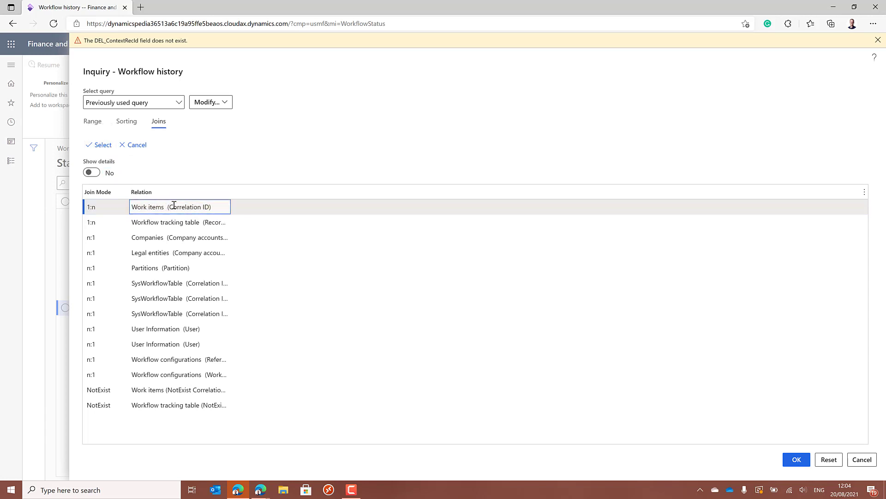
{"action": "left_click", "coordinate": [93, 173]}
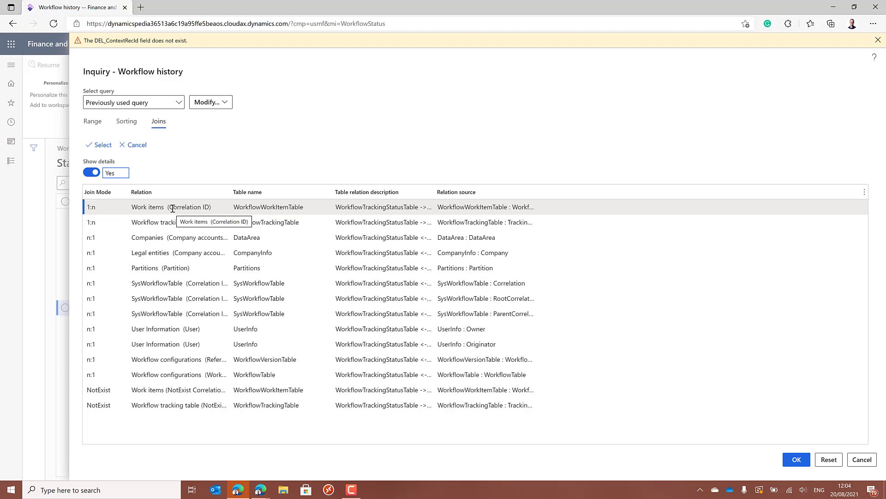
{"action": "left_click", "coordinate": [240, 209]}
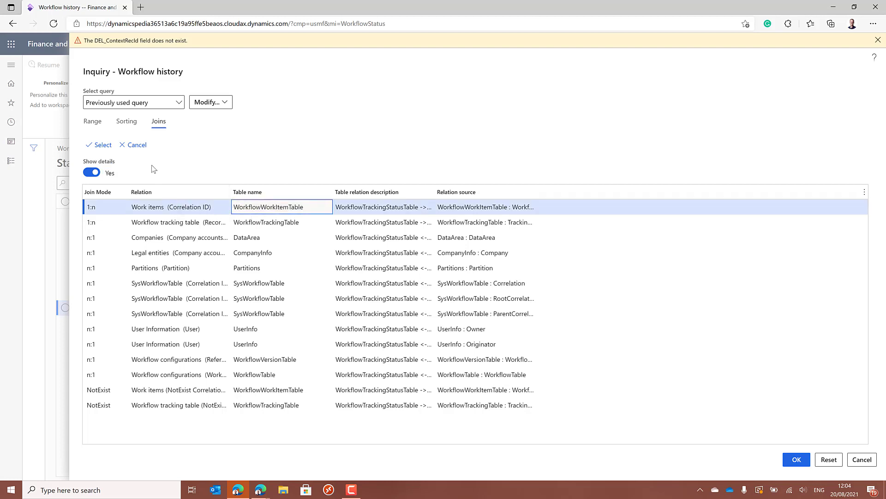
{"action": "left_click", "coordinate": [100, 146]}
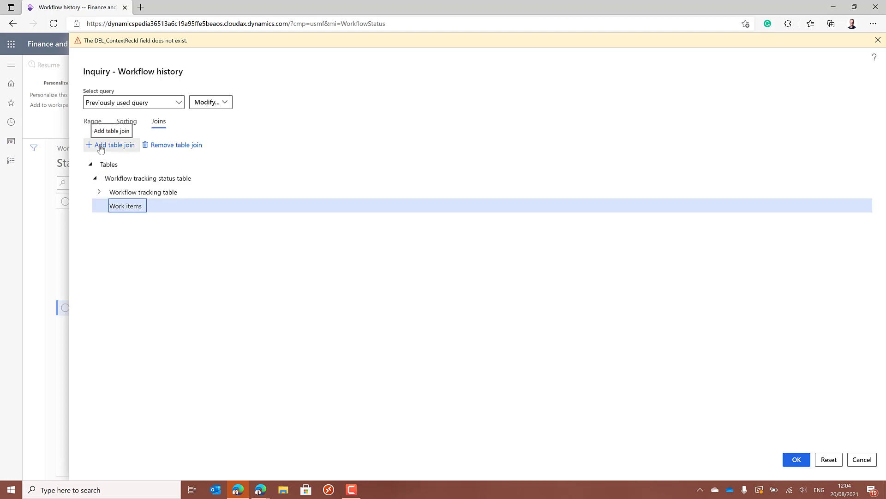
- Add a range line on Work items, field Status, with criteria Pending
{"action": "left_click", "coordinate": [95, 124]}
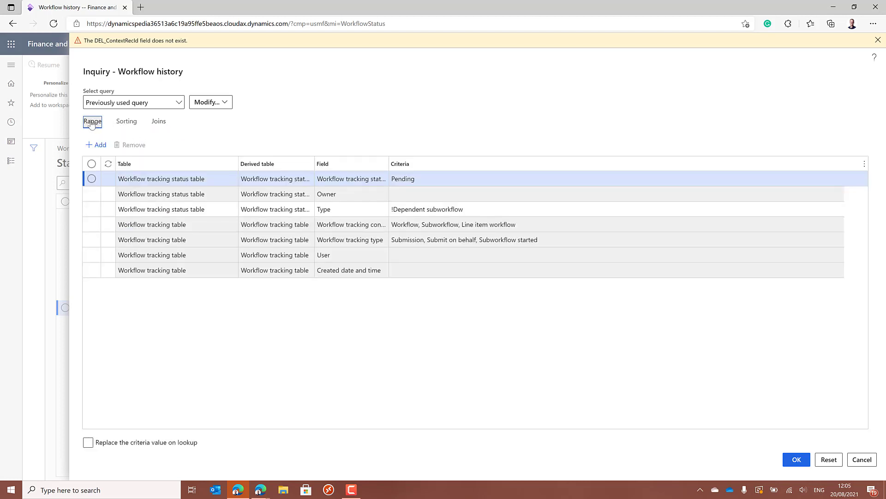
{"action": "left_click", "coordinate": [99, 145]}
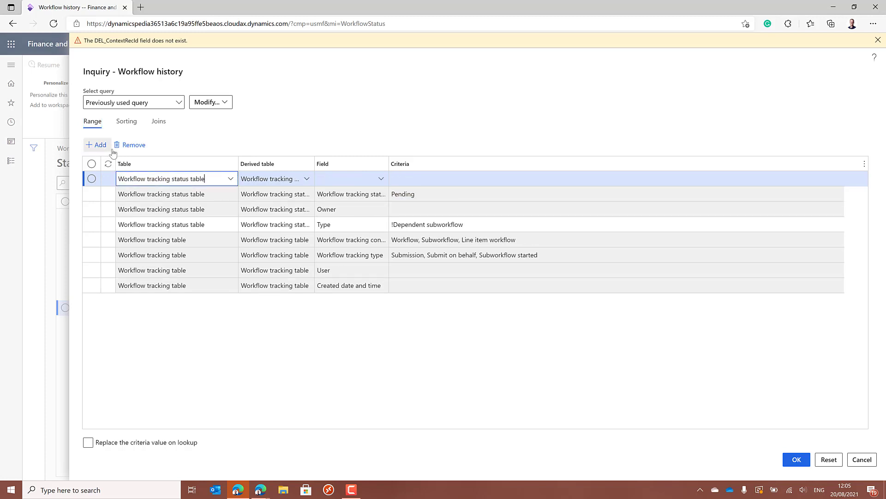
{"action": "left_click", "coordinate": [230, 178]}
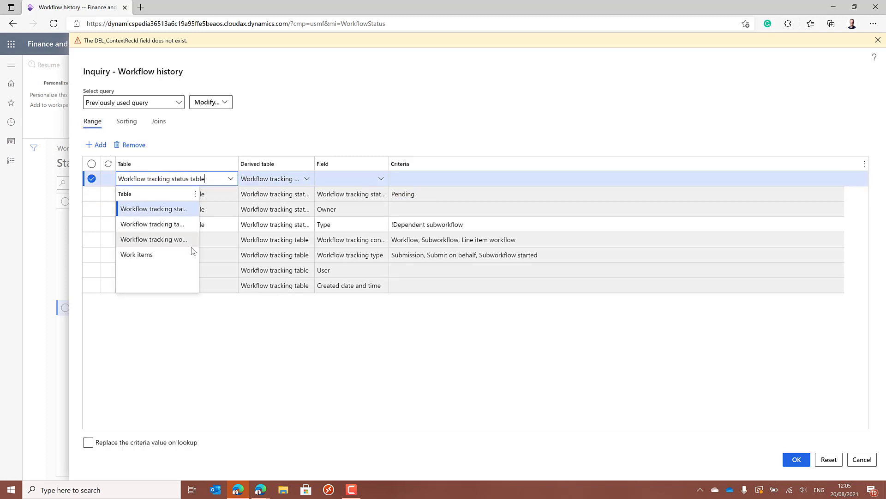
{"action": "left_click", "coordinate": [175, 253]}
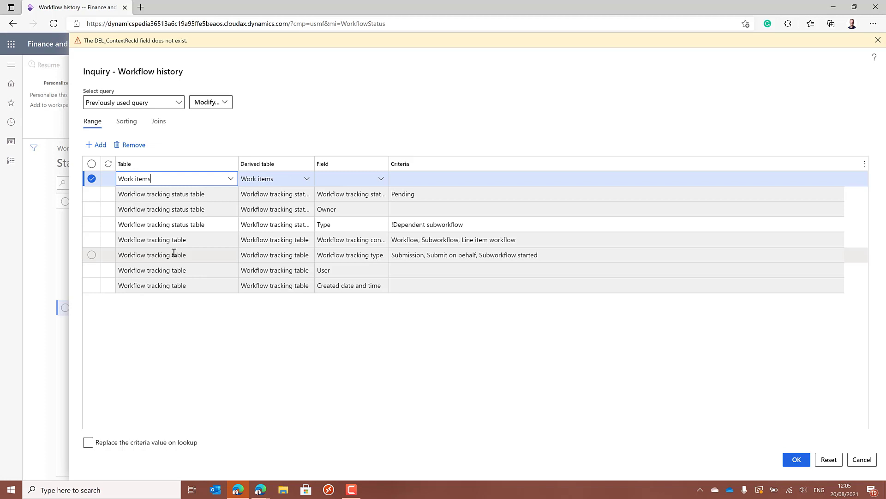
{"action": "left_click", "coordinate": [328, 180]}
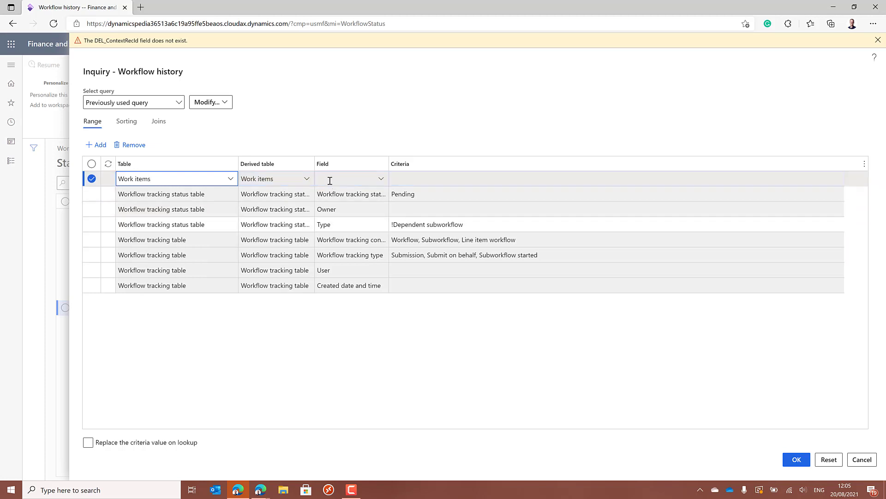
{"action": "left_click", "coordinate": [381, 180]}
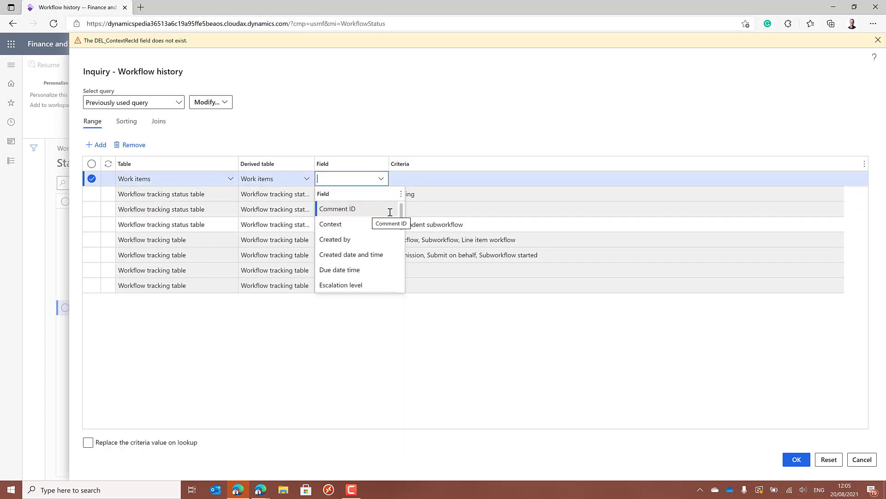
{"action": "left_click_drag", "start_coordinate": [402, 208], "coordinate": [404, 259]}
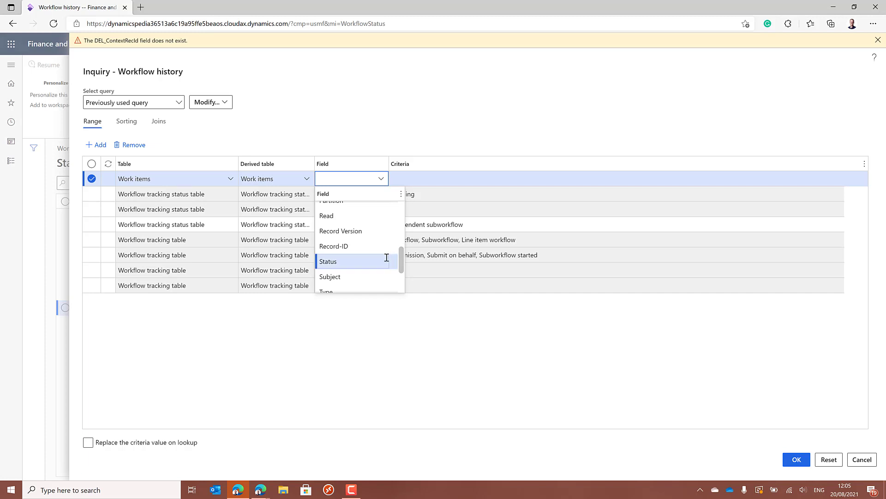
{"action": "left_click", "coordinate": [387, 260]}
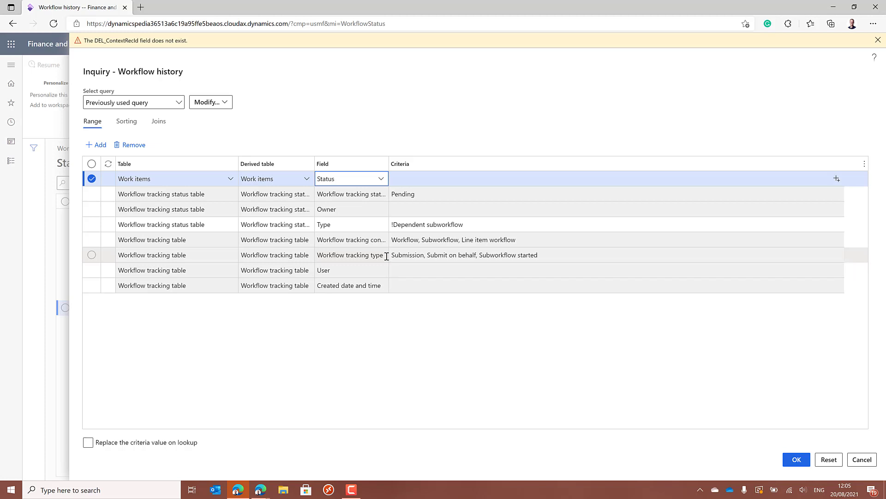
{"action": "key", "text": "Tab"}
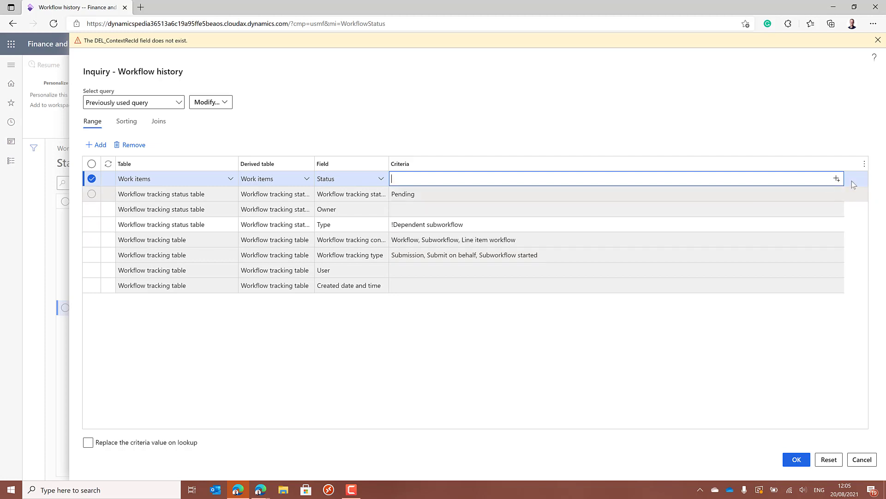
{"action": "left_click", "coordinate": [835, 180]}
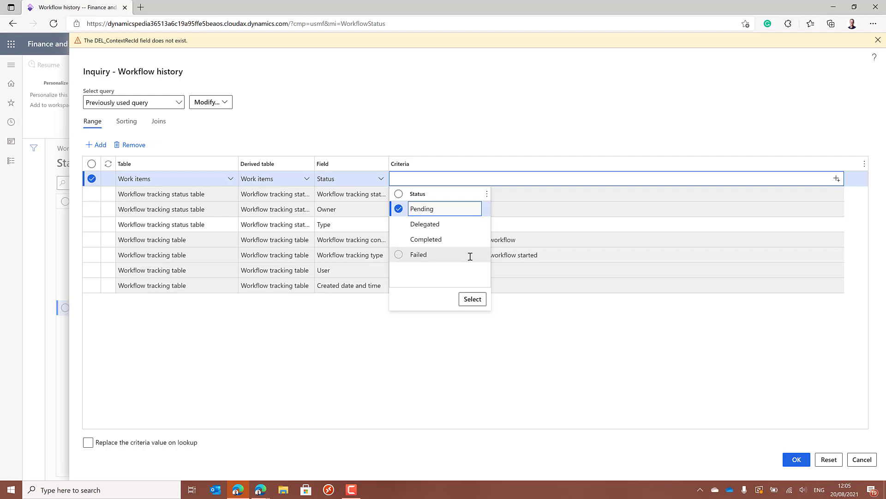
{"action": "left_click", "coordinate": [473, 298]}
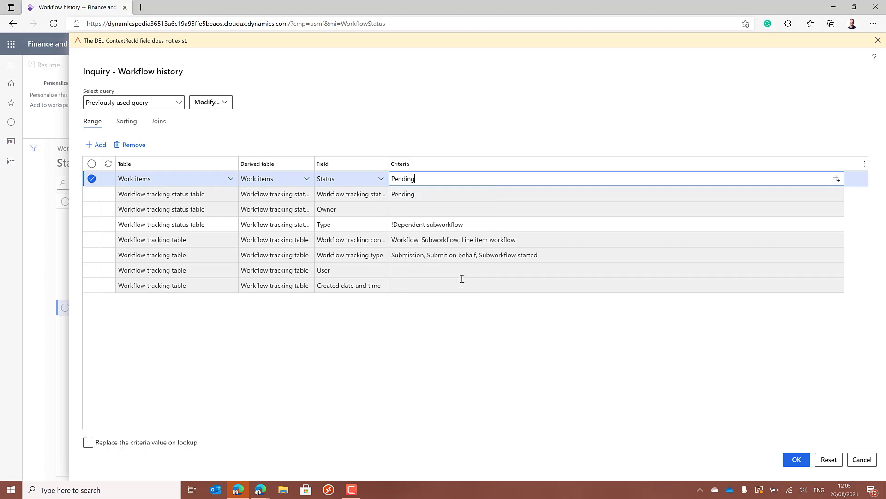
- Add a Work items User range with the target user's name and apply the query
{"action": "left_click", "coordinate": [99, 145]}
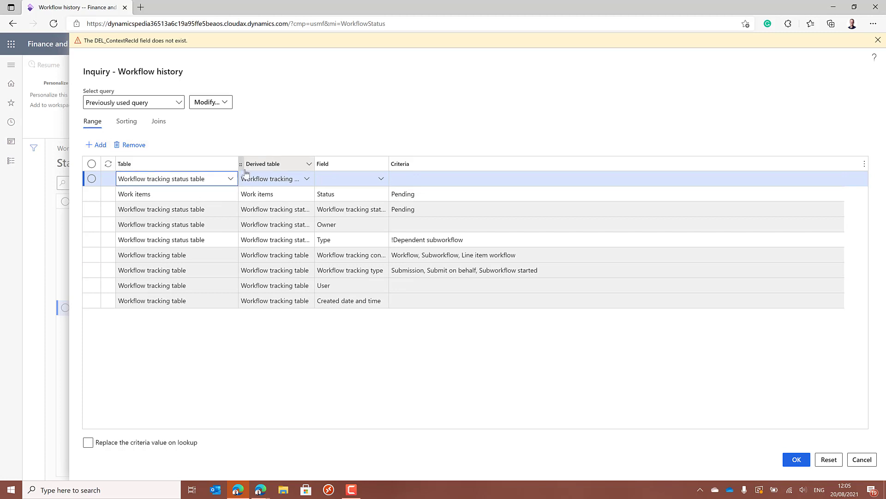
{"action": "left_click", "coordinate": [230, 183]}
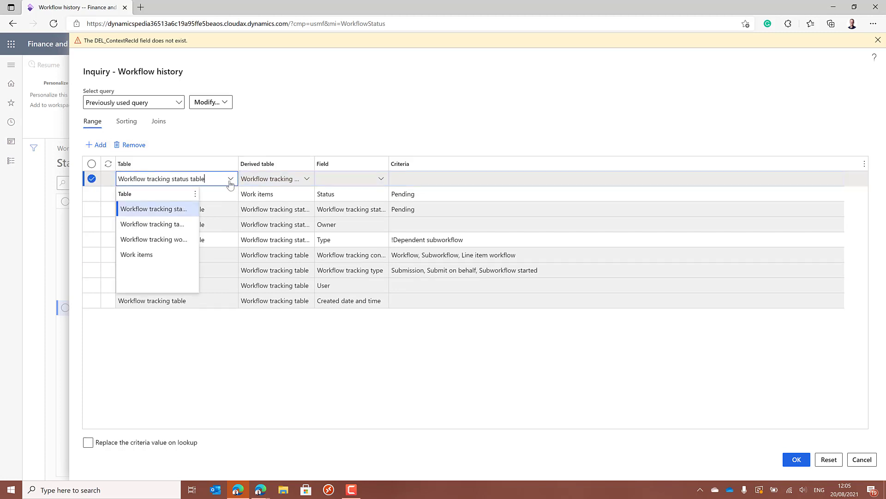
{"action": "left_click", "coordinate": [171, 254]}
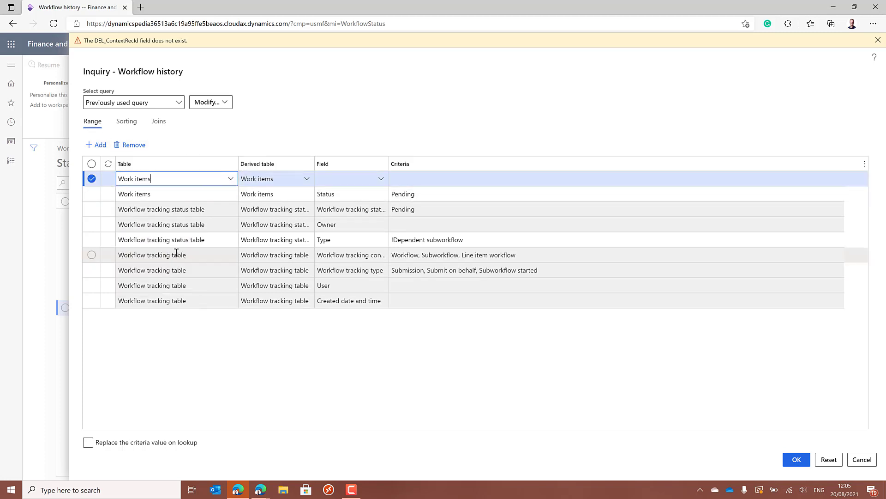
{"action": "left_click", "coordinate": [381, 179]}
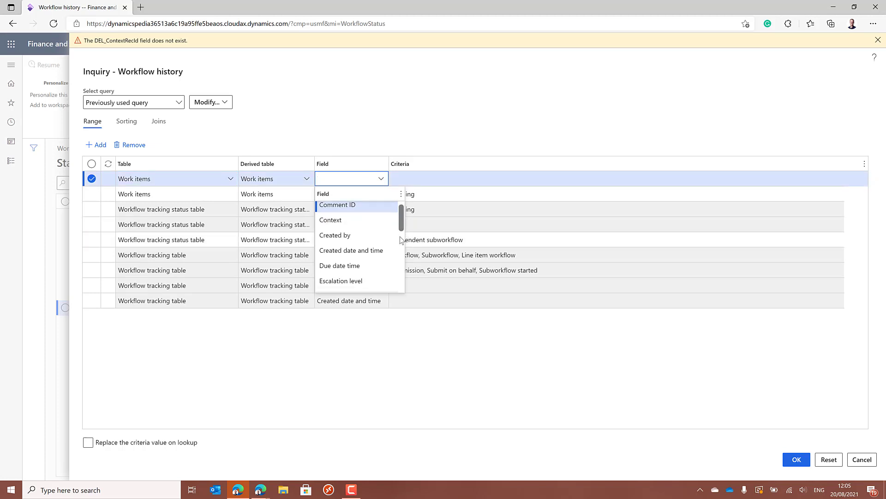
{"action": "scroll", "coordinate": [398, 256], "scroll_direction": "down", "scroll_amount": 4}
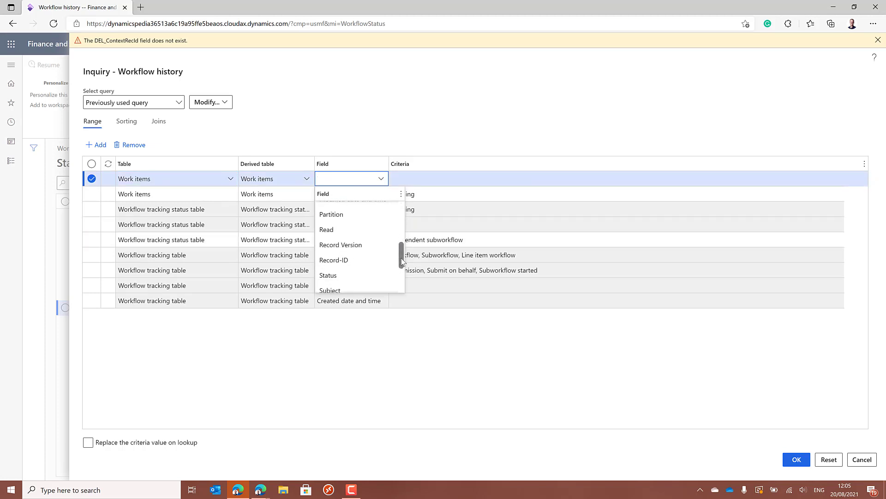
{"action": "scroll", "coordinate": [395, 273], "scroll_direction": "down", "scroll_amount": 2}
{"action": "left_click", "coordinate": [385, 268]}
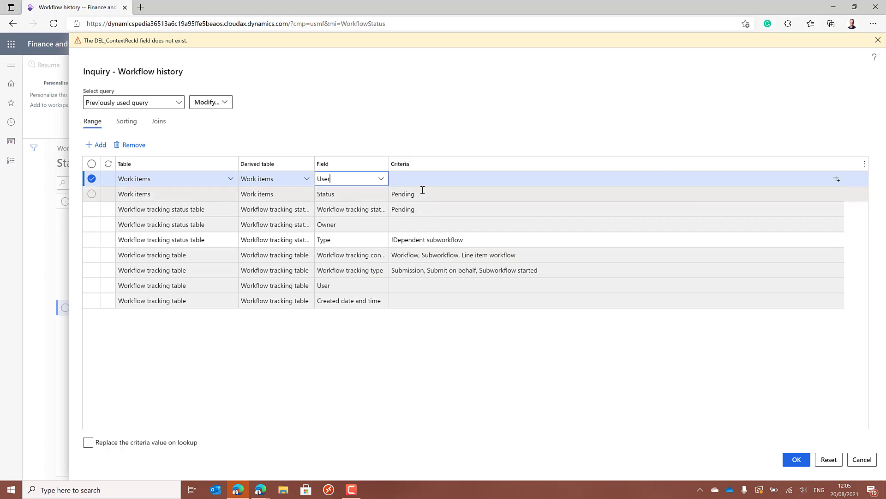
{"action": "left_click", "coordinate": [422, 182]}
{"action": "type", "text": "Inga"}
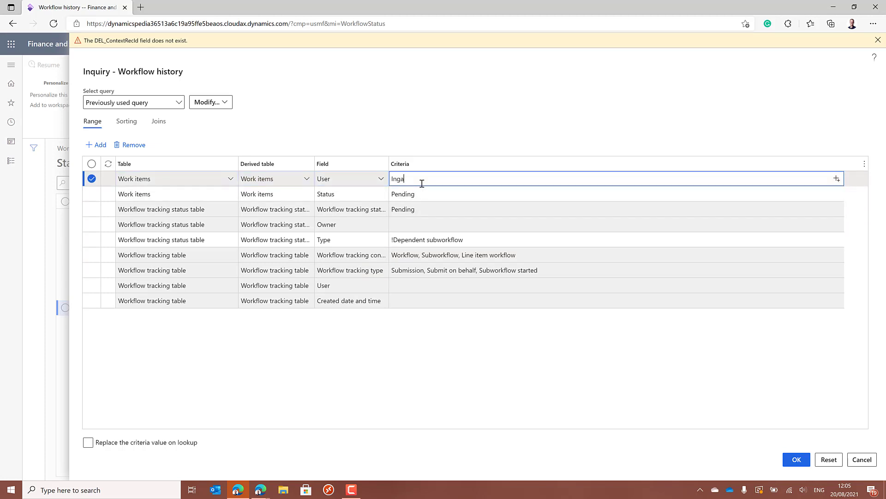
{"action": "left_click", "coordinate": [795, 459]}
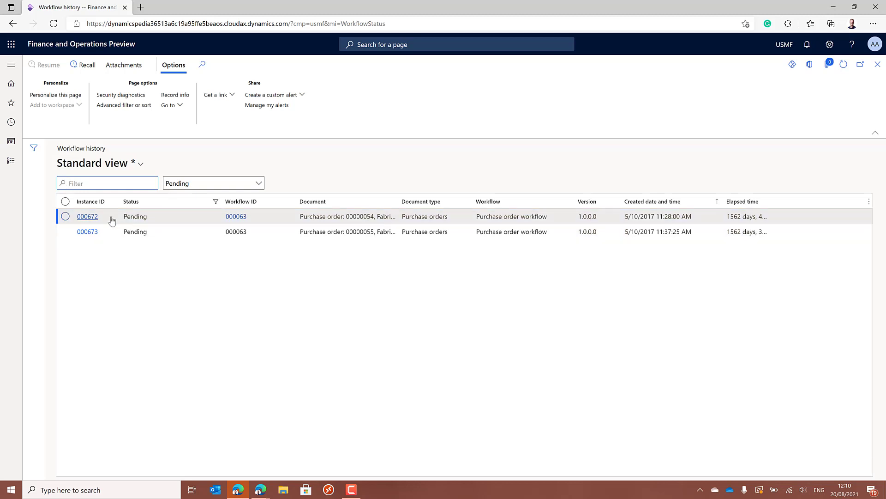
- Open instance 000672 and select its pending work item due 1/1/2018
{"action": "left_click", "coordinate": [95, 219]}
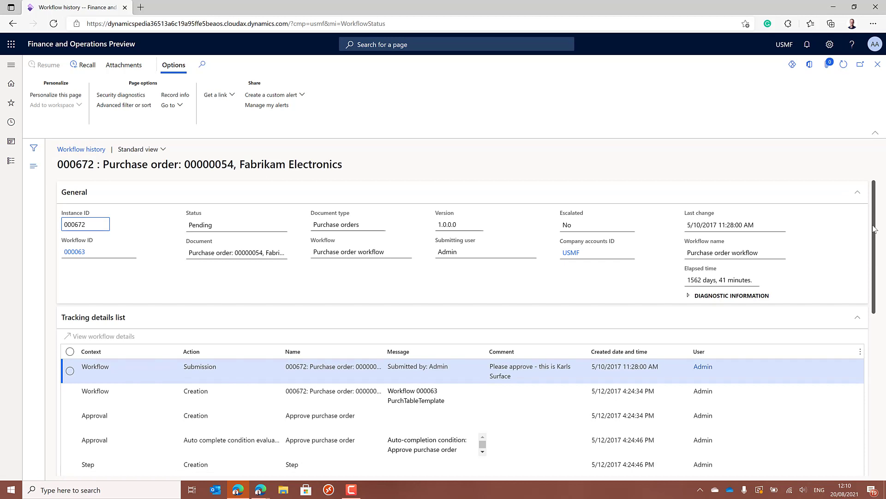
{"action": "left_click_drag", "start_coordinate": [880, 266], "coordinate": [881, 427]}
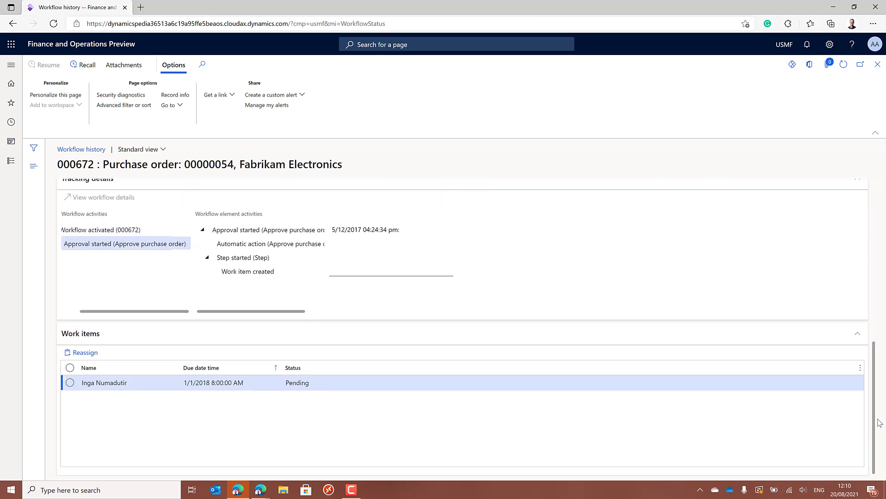
{"action": "triple_click", "coordinate": [394, 388]}
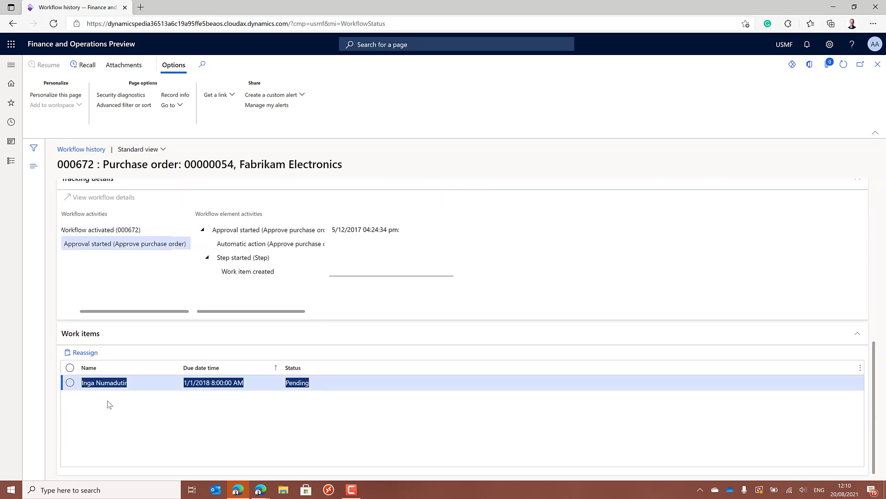
{"action": "left_click", "coordinate": [86, 354]}
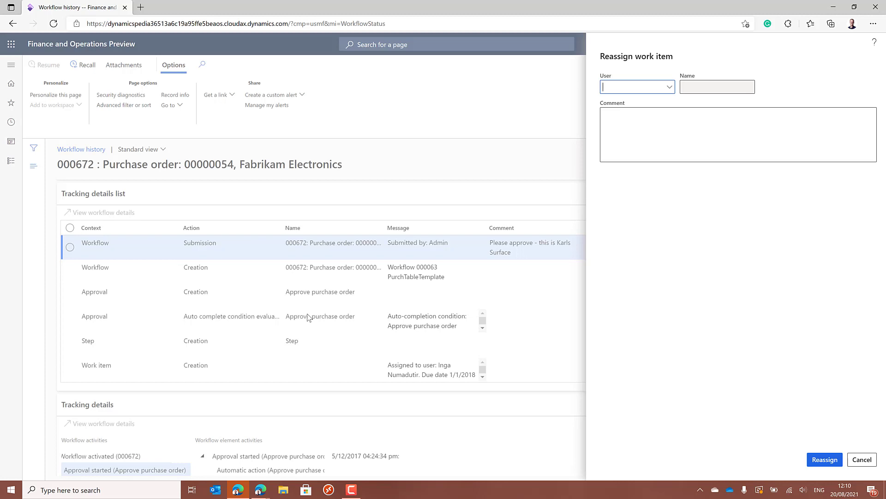
{"action": "key", "text": "Escape"}
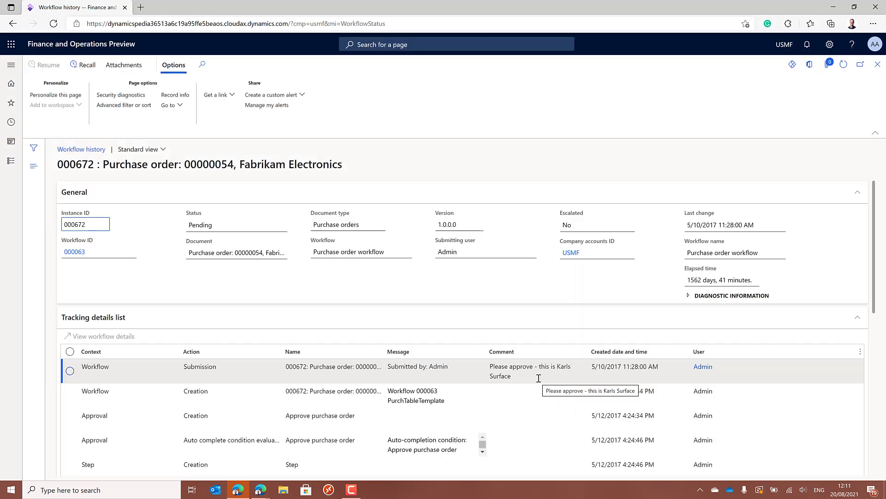